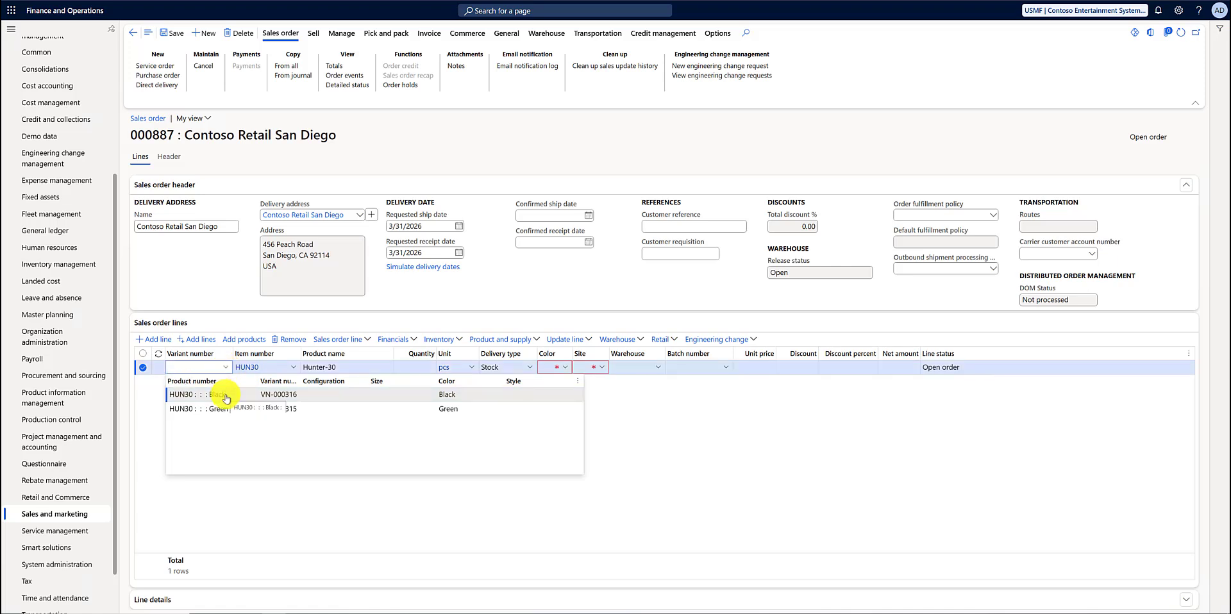
Choose the Black variant of item HUN30 on the sales order line and set the quantity to 200.
click(224, 396)
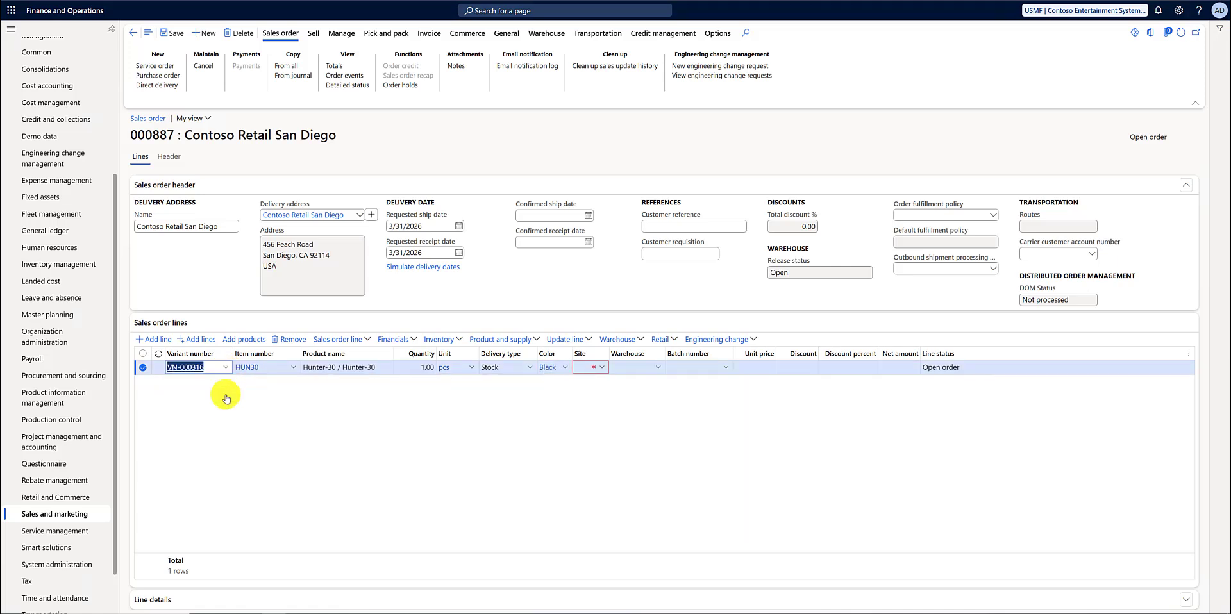
click(411, 367)
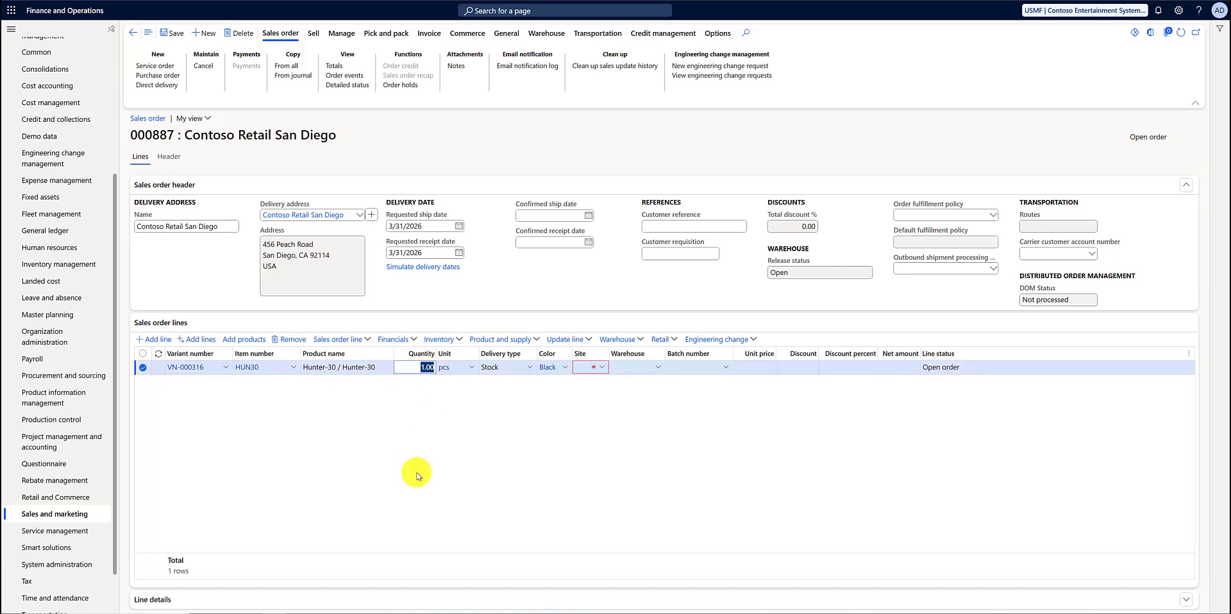
text(200)
key(Tab)
key(Tab)
key(Tab)
key(Tab)
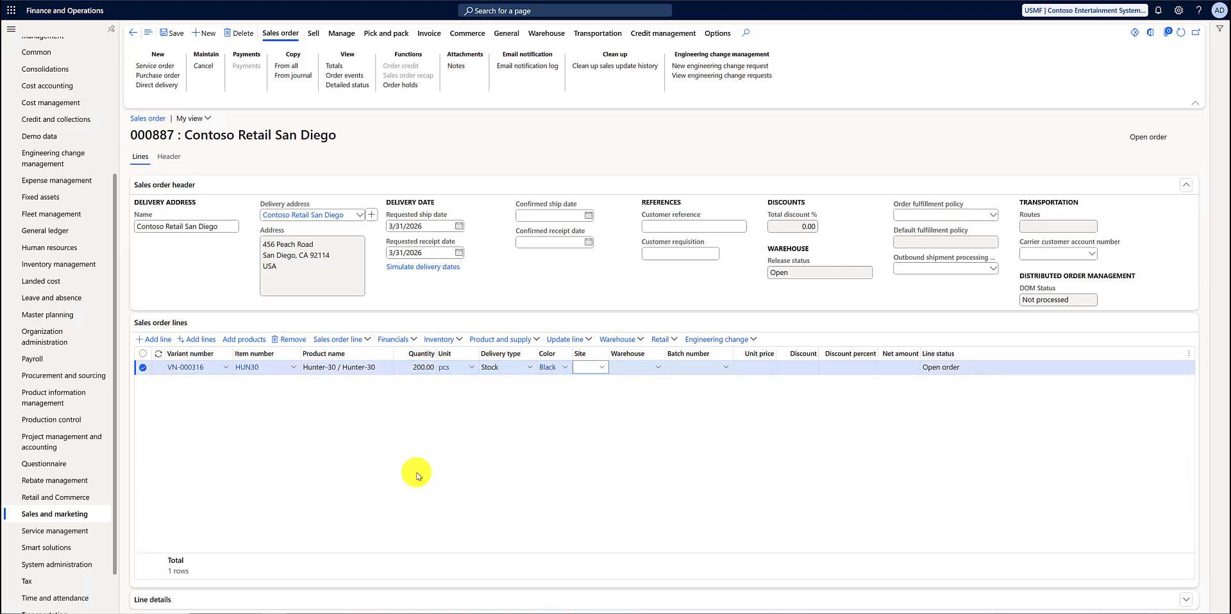
Set the line's site to 1, warehouse to 11 and unit price to 3,499.
text(1)
key(Tab)
text(11)
key(Tab)
key(Tab)
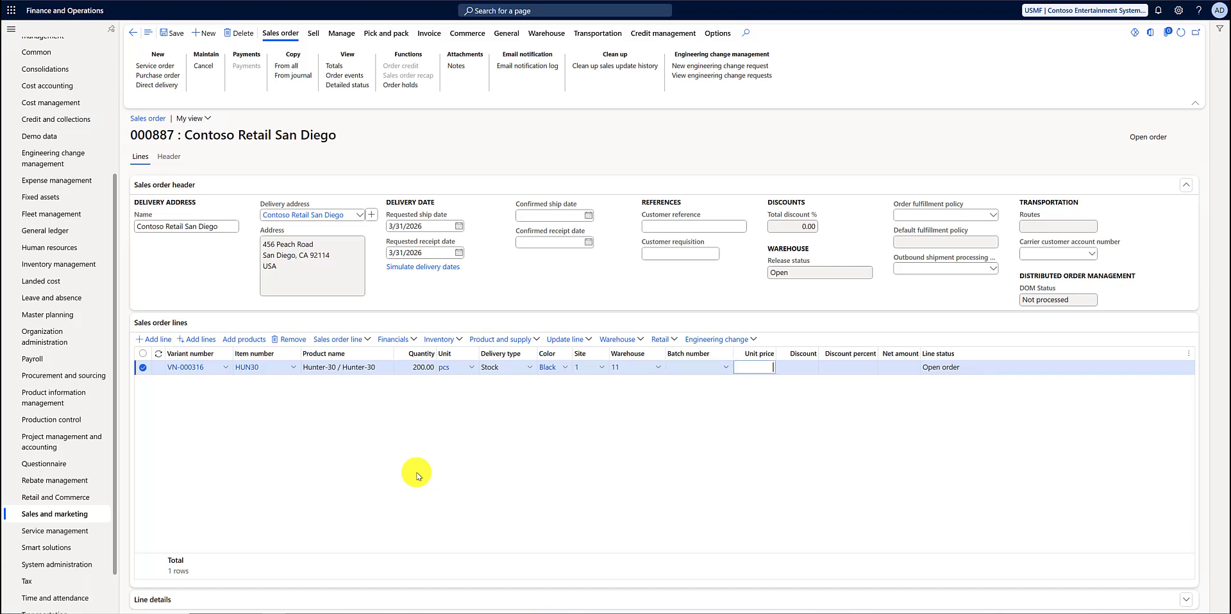
text(3,499)
key(Tab)
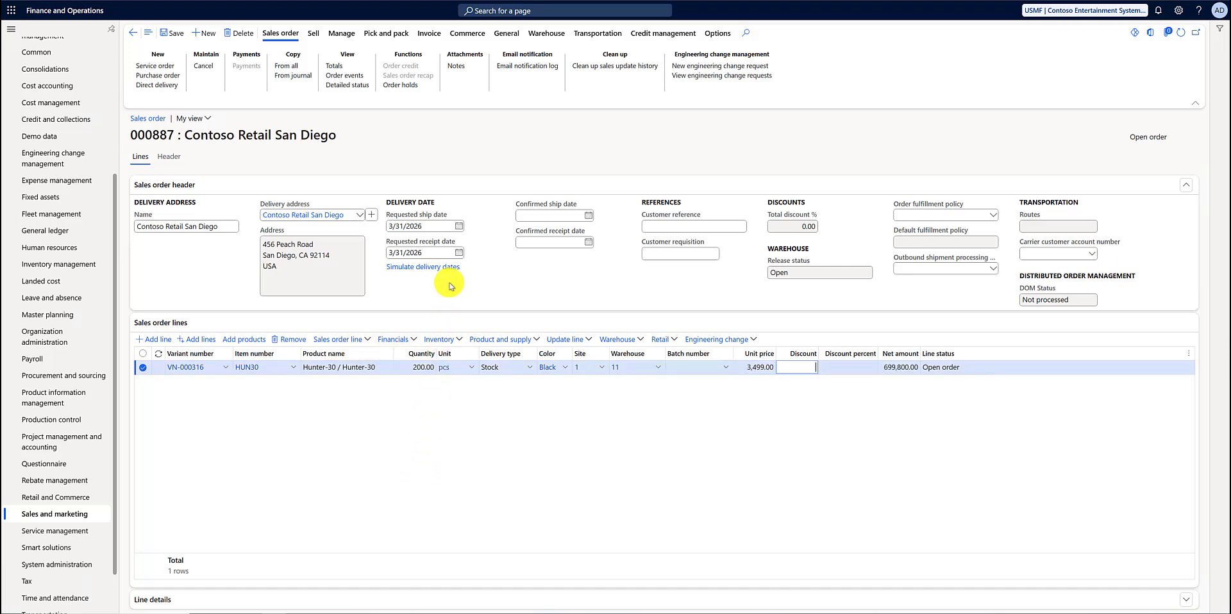
Check the calendar for the requested ship date, save the sales order and dismiss the credit limit message.
click(459, 225)
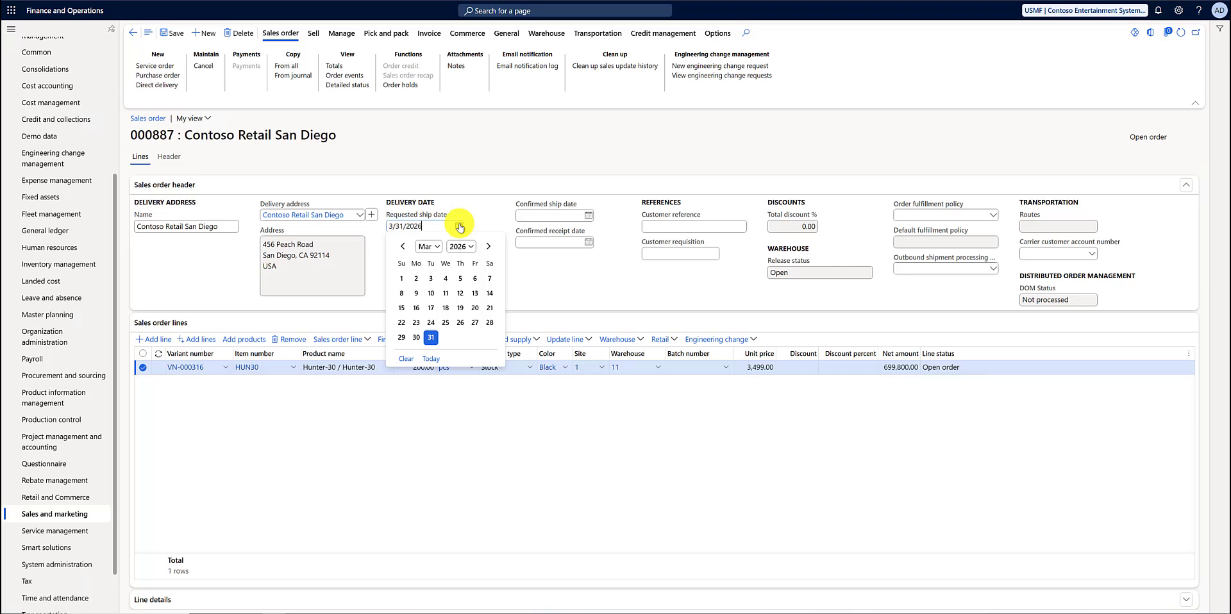
click(445, 323)
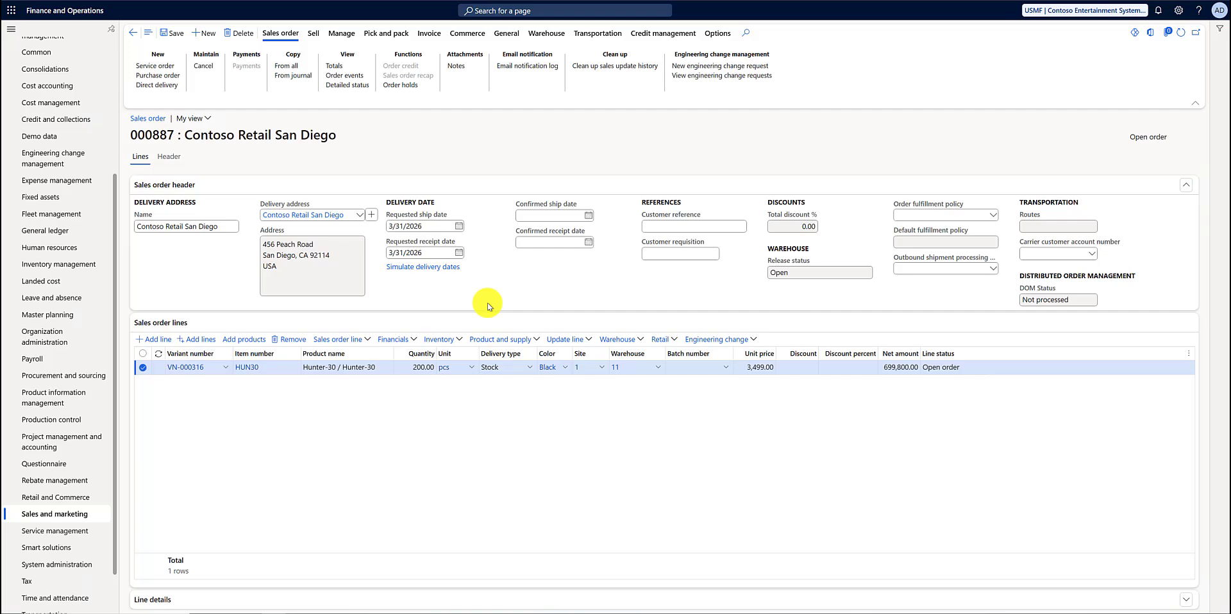
click(172, 37)
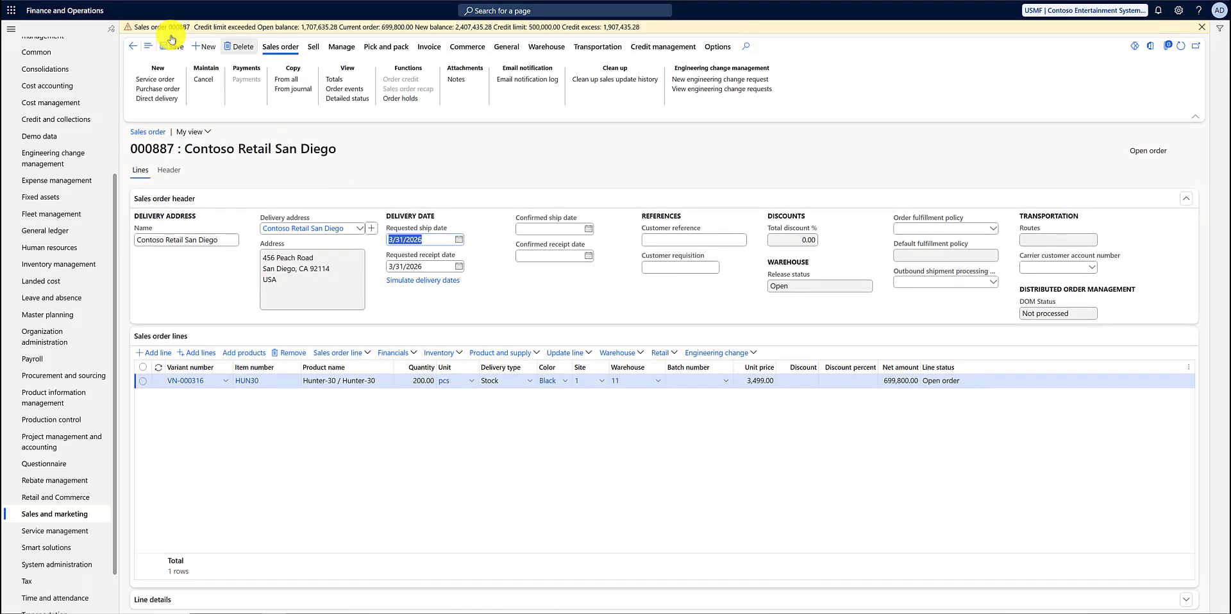
click(1201, 29)
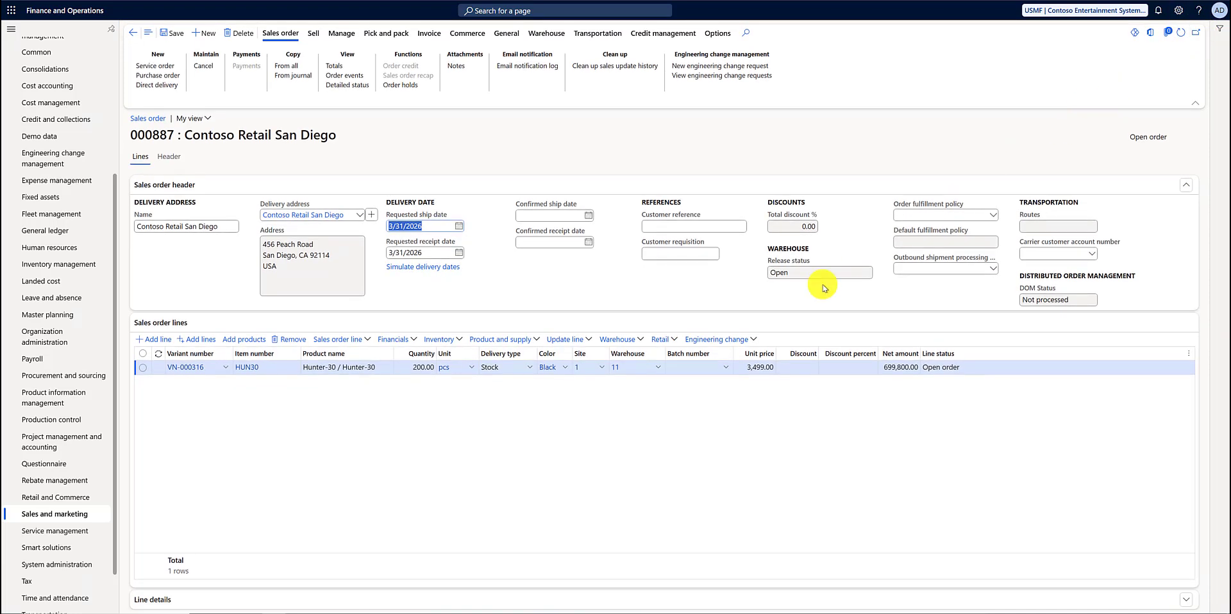
click(645, 408)
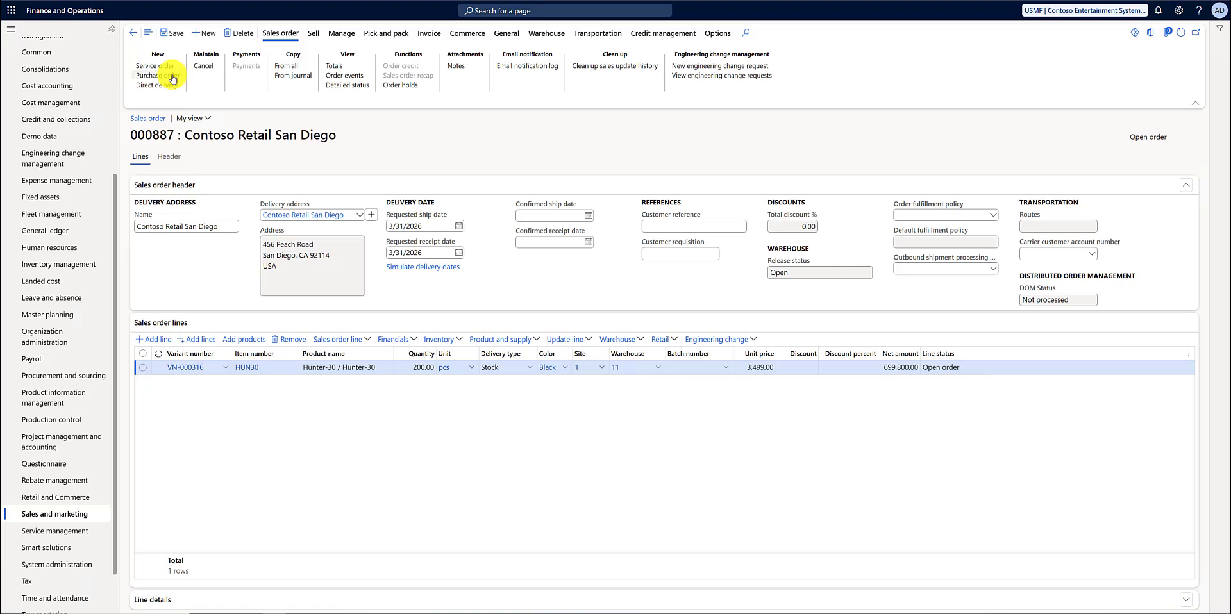
click(506, 340)
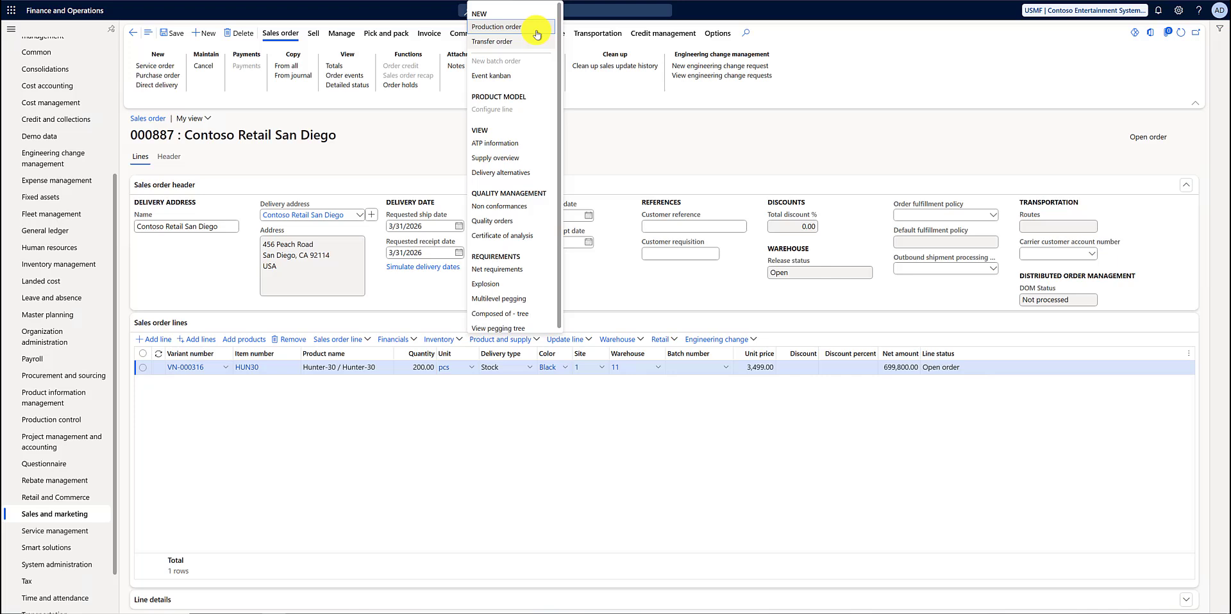
click(584, 443)
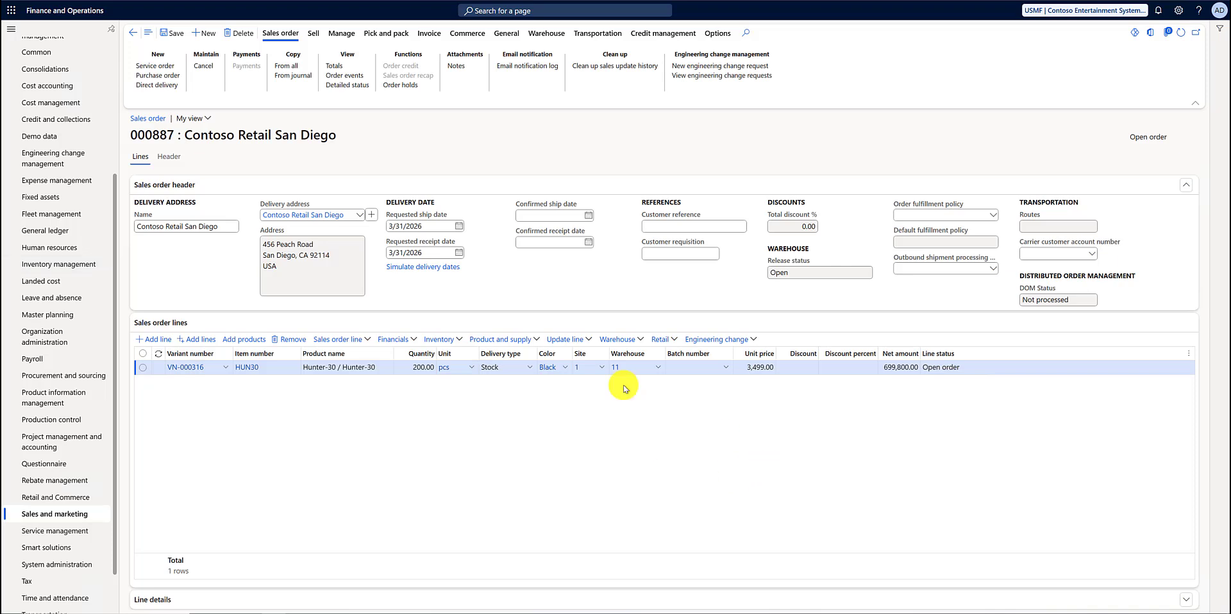
click(313, 33)
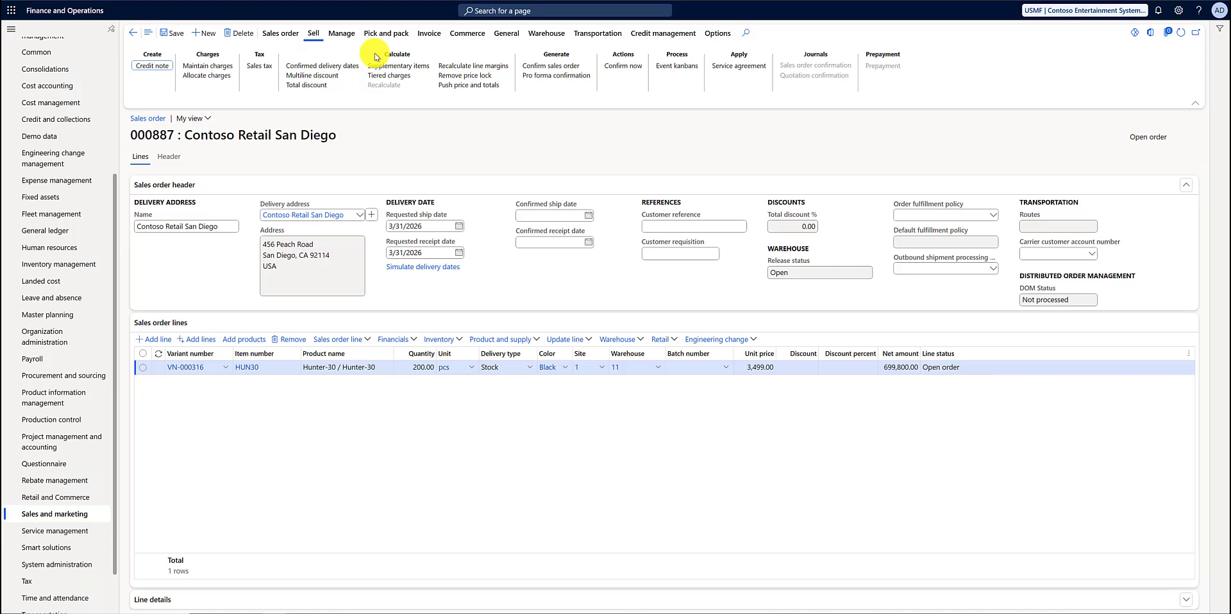
click(580, 66)
click(280, 32)
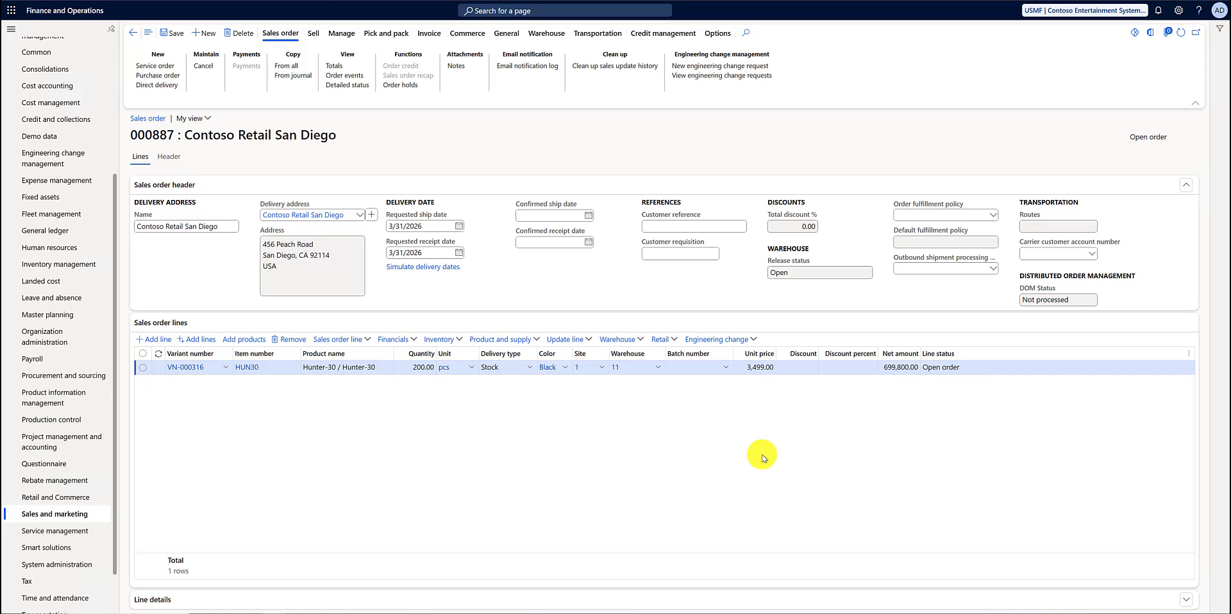
Reserve the full lot of 200 pcs for the HUN30 line from on-hand inventory and return to the sales order.
click(452, 341)
click(460, 37)
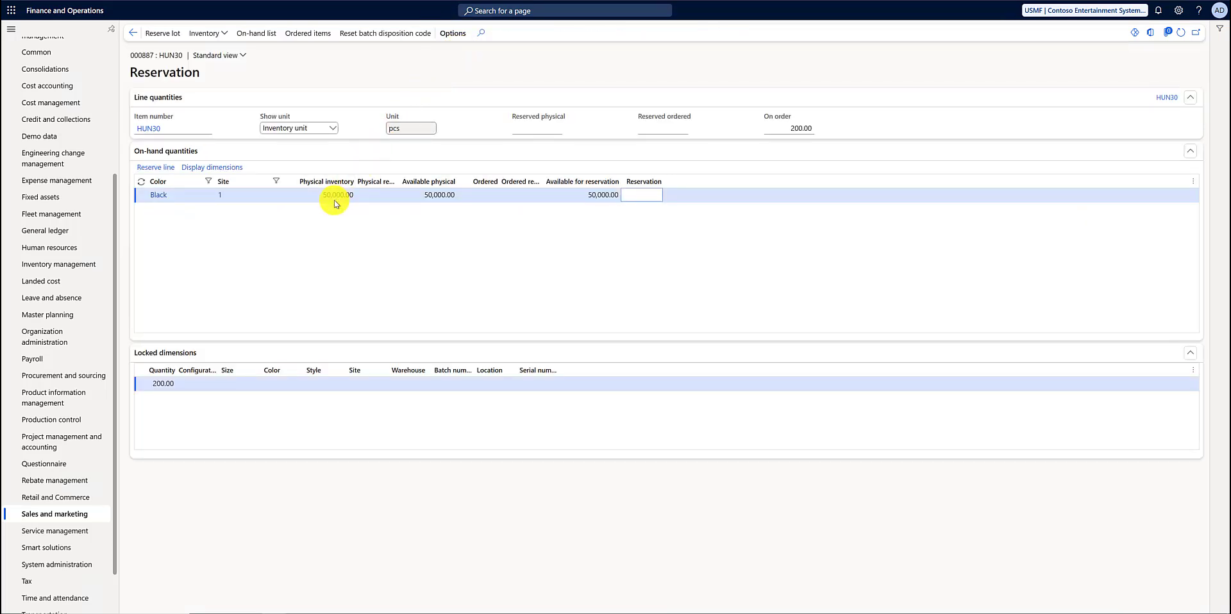
click(362, 199)
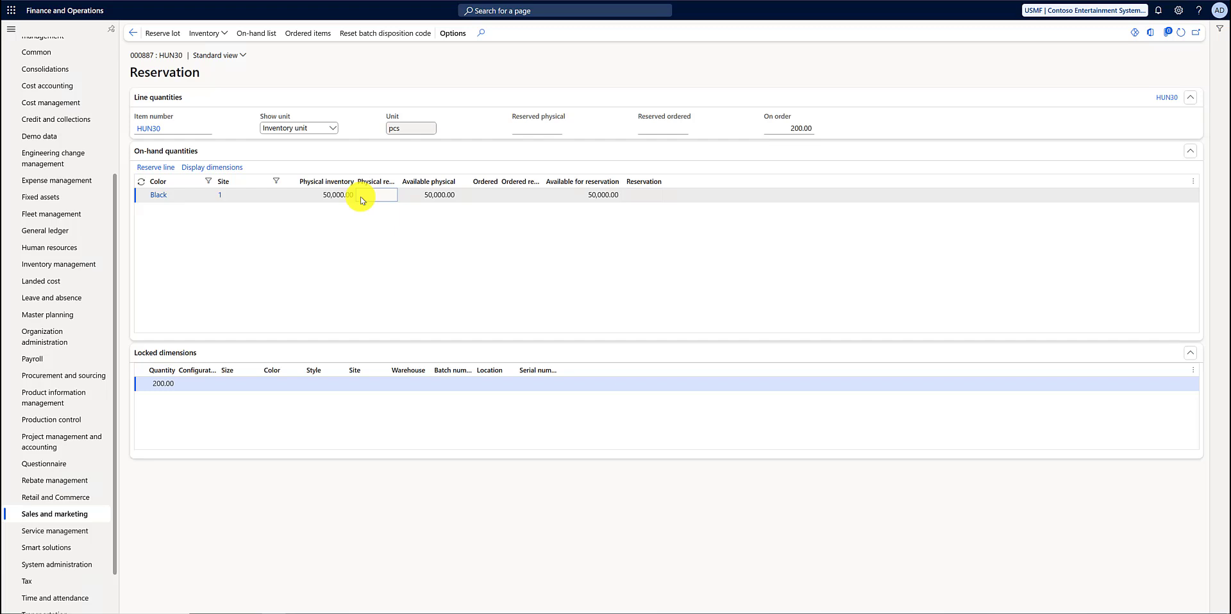
click(160, 34)
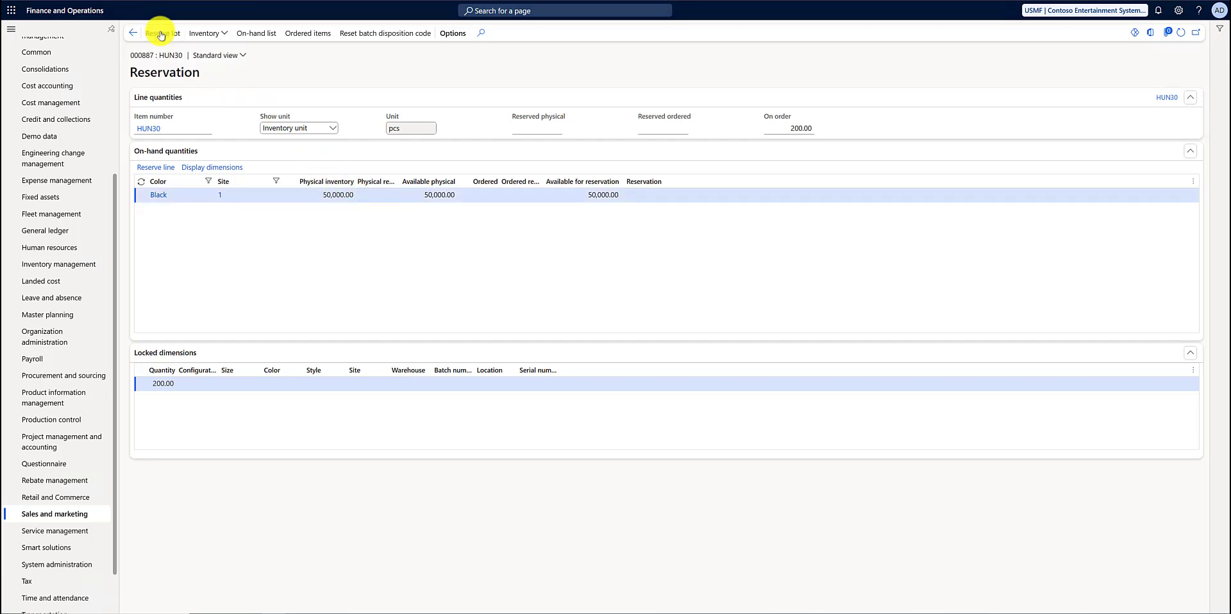
click(639, 195)
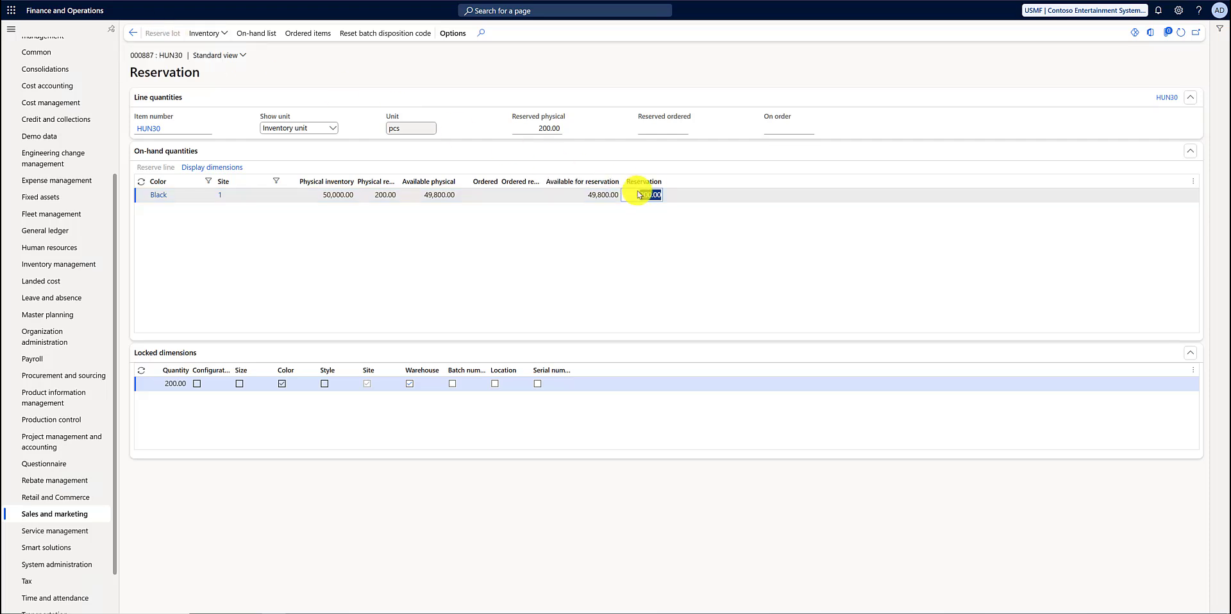
click(135, 35)
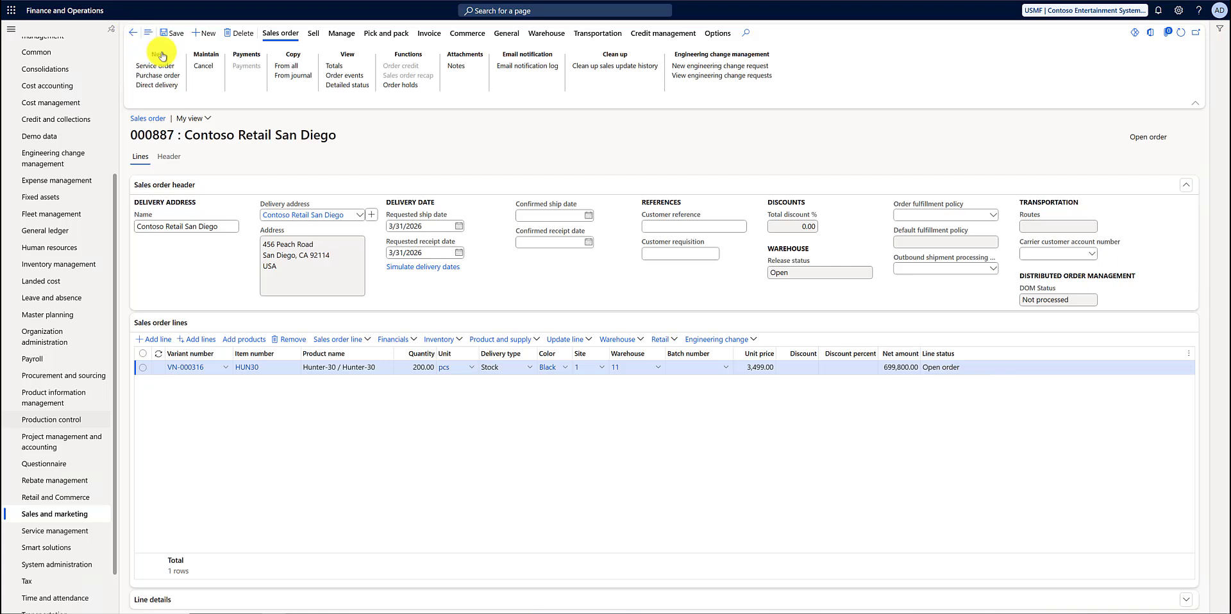
Pick all reserved HUN30 batches for the order line, confirm all the picking lines and return to the sales order.
click(557, 341)
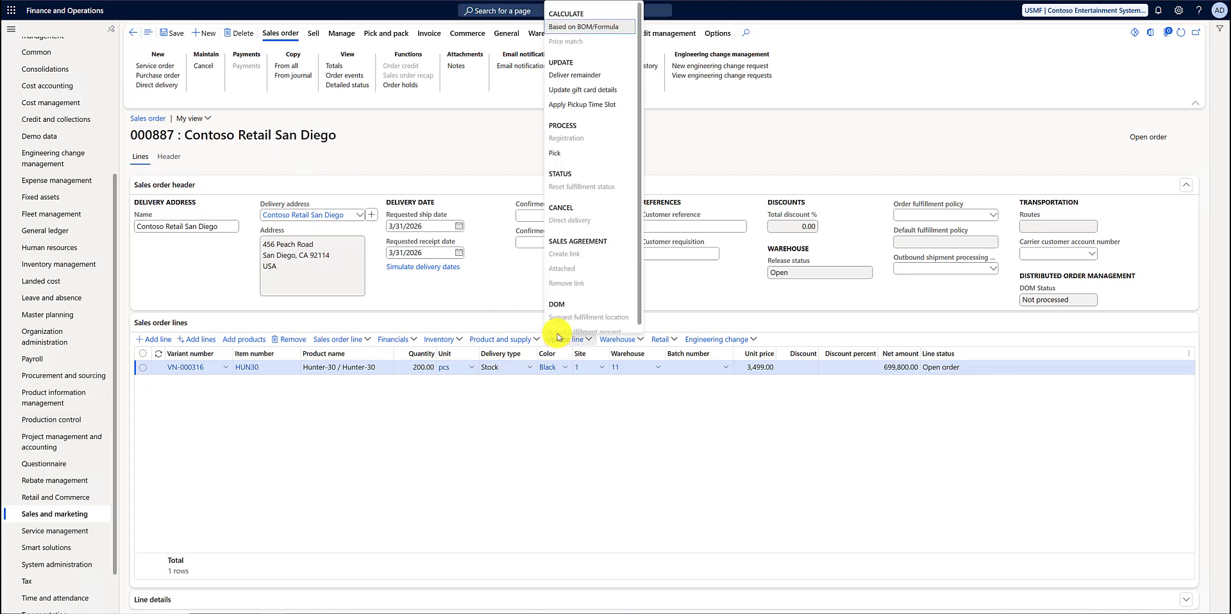
click(561, 159)
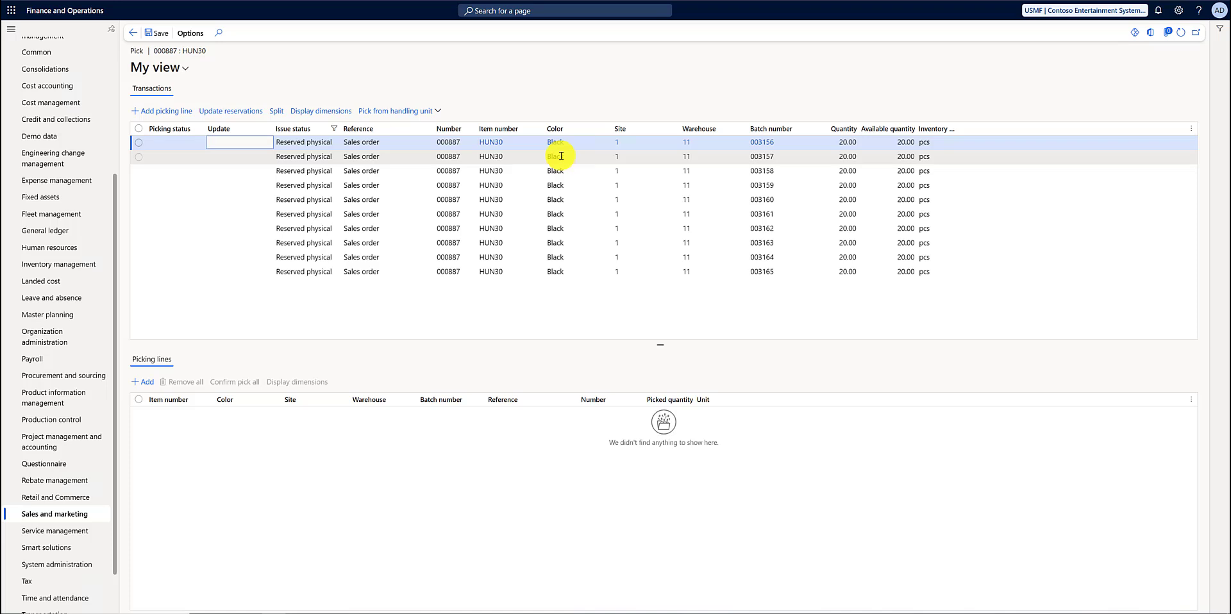
click(289, 174)
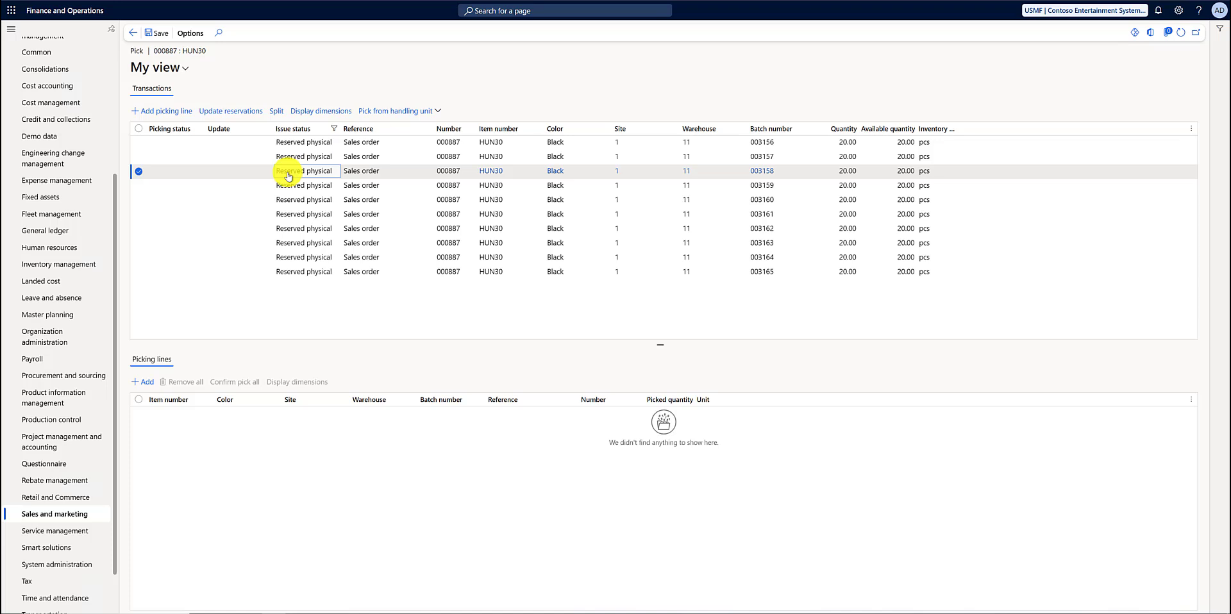
click(137, 128)
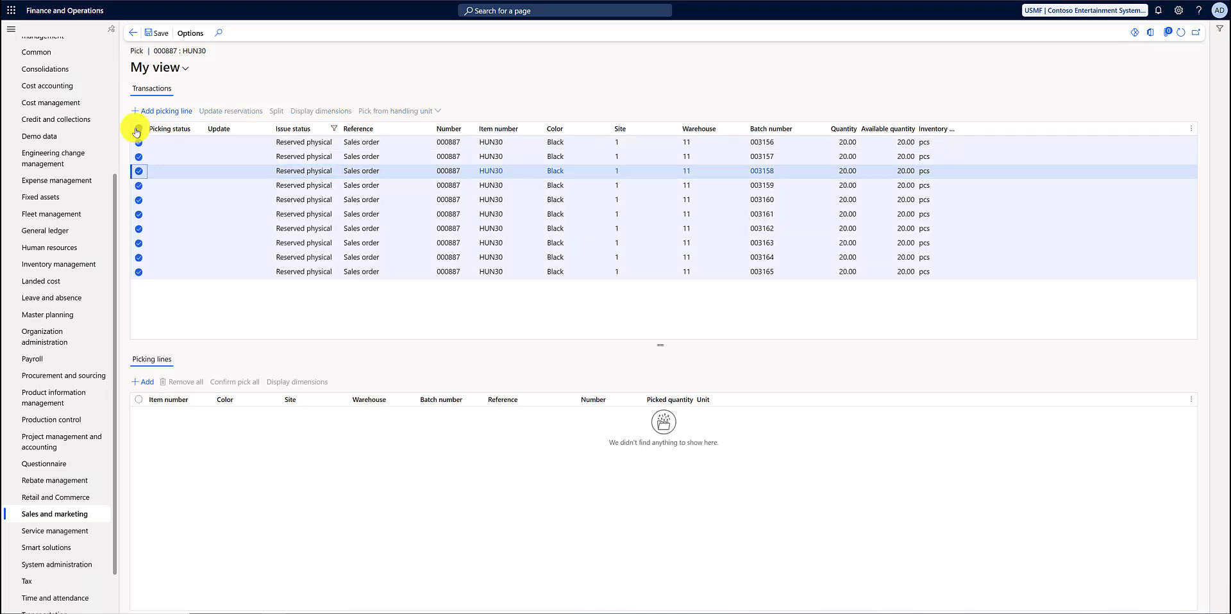
click(151, 112)
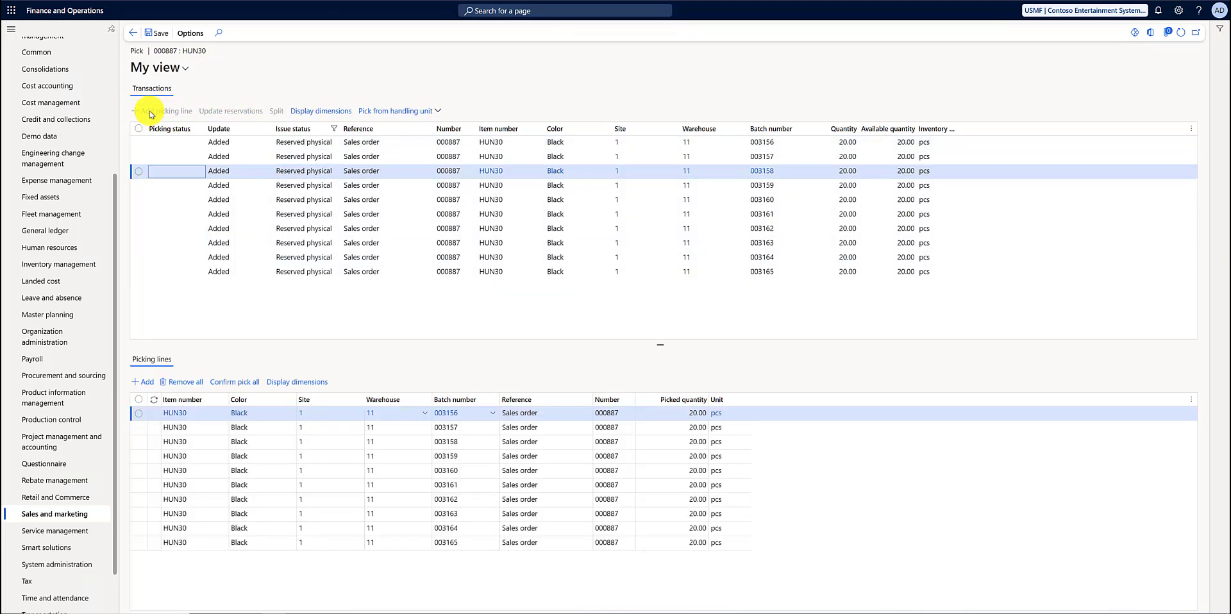
click(248, 383)
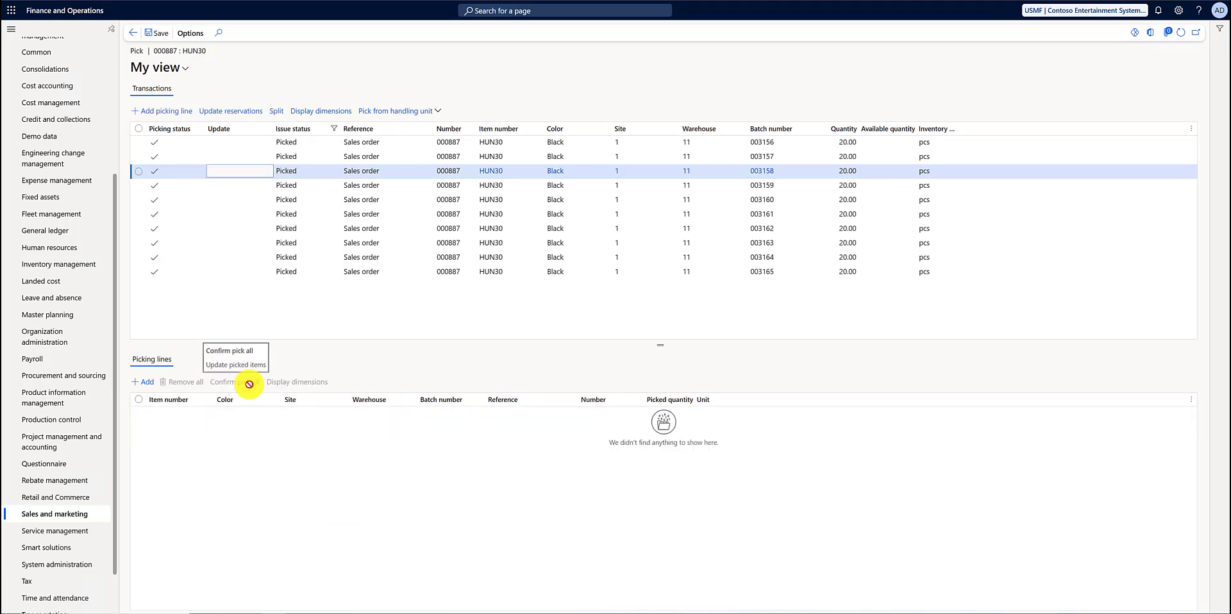
click(132, 36)
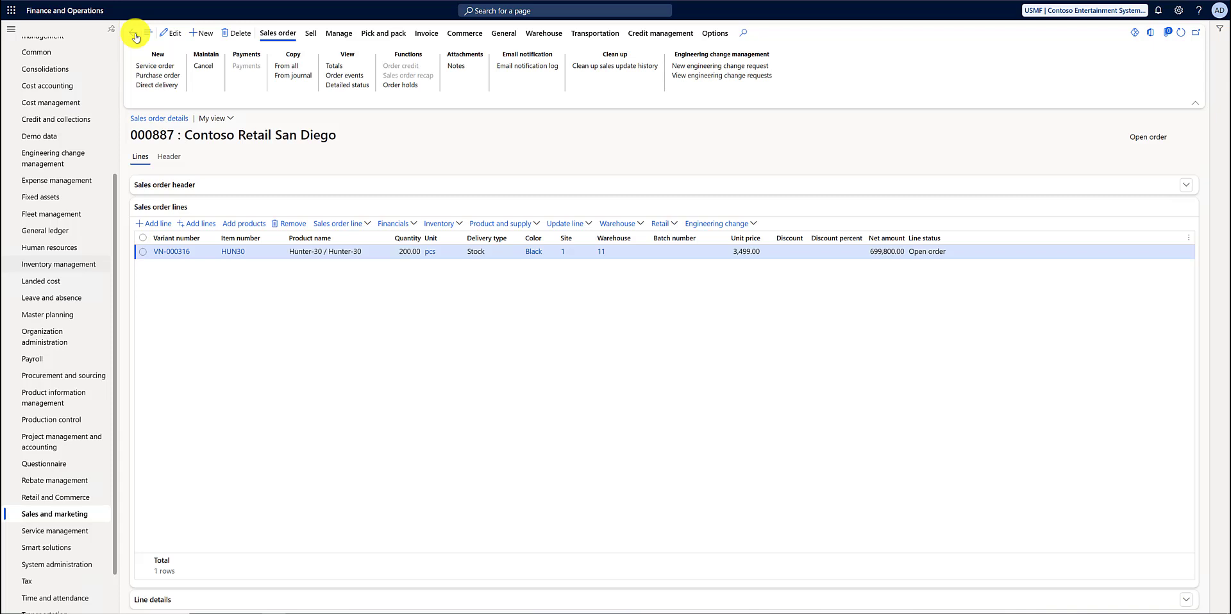
Post the packing slip for the picked quantity without printing it and check the order's status.
click(382, 33)
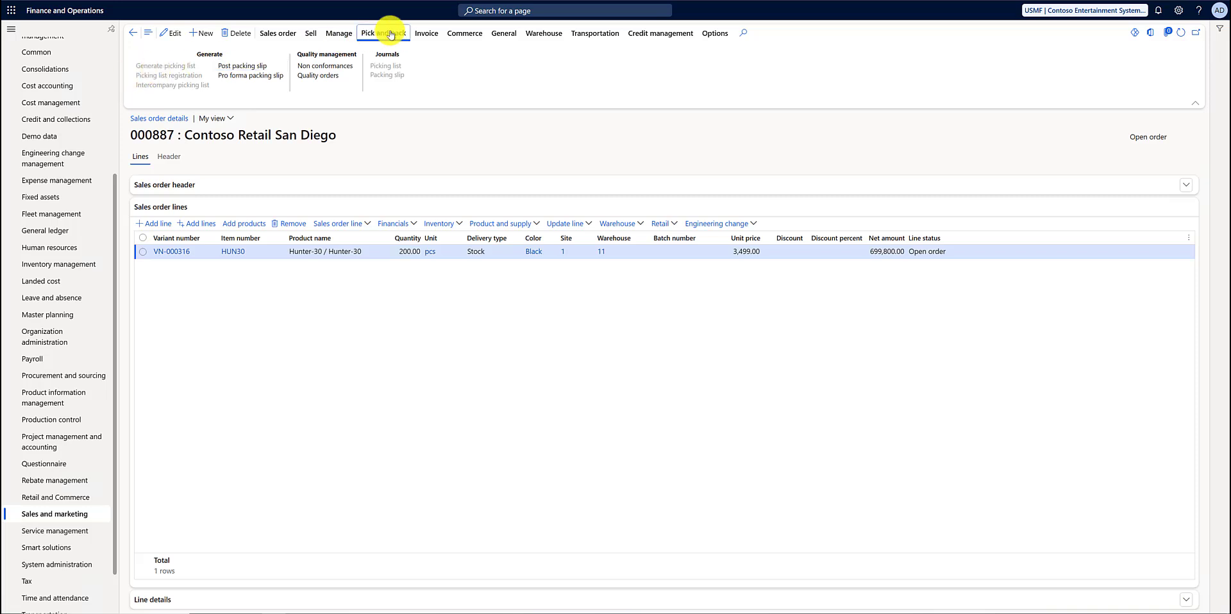
click(244, 68)
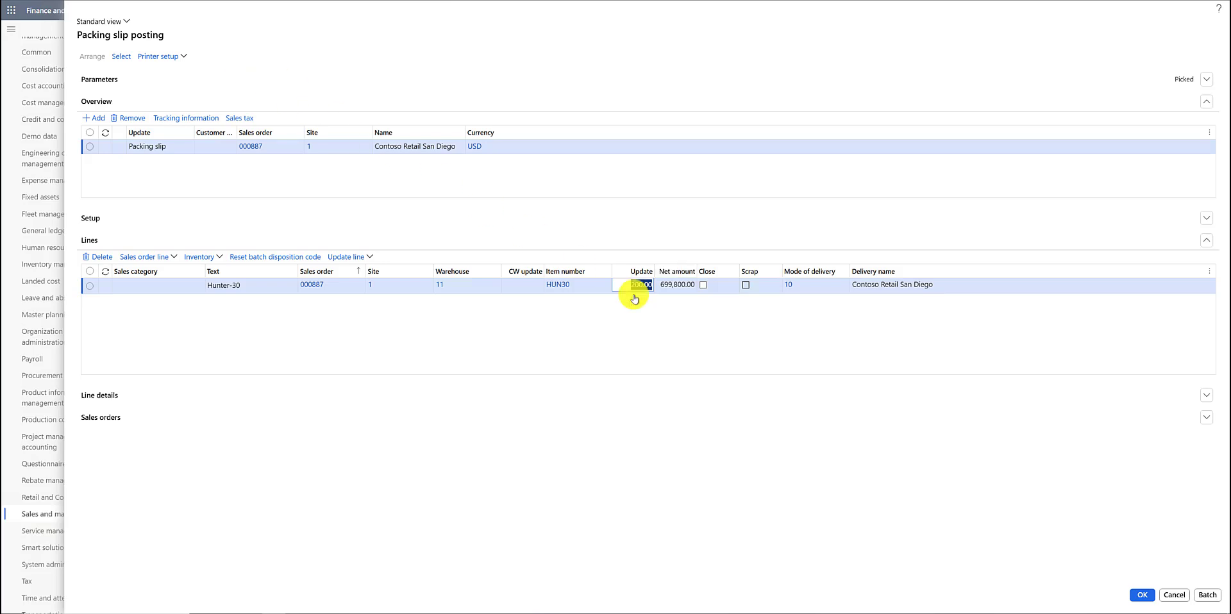
click(1141, 596)
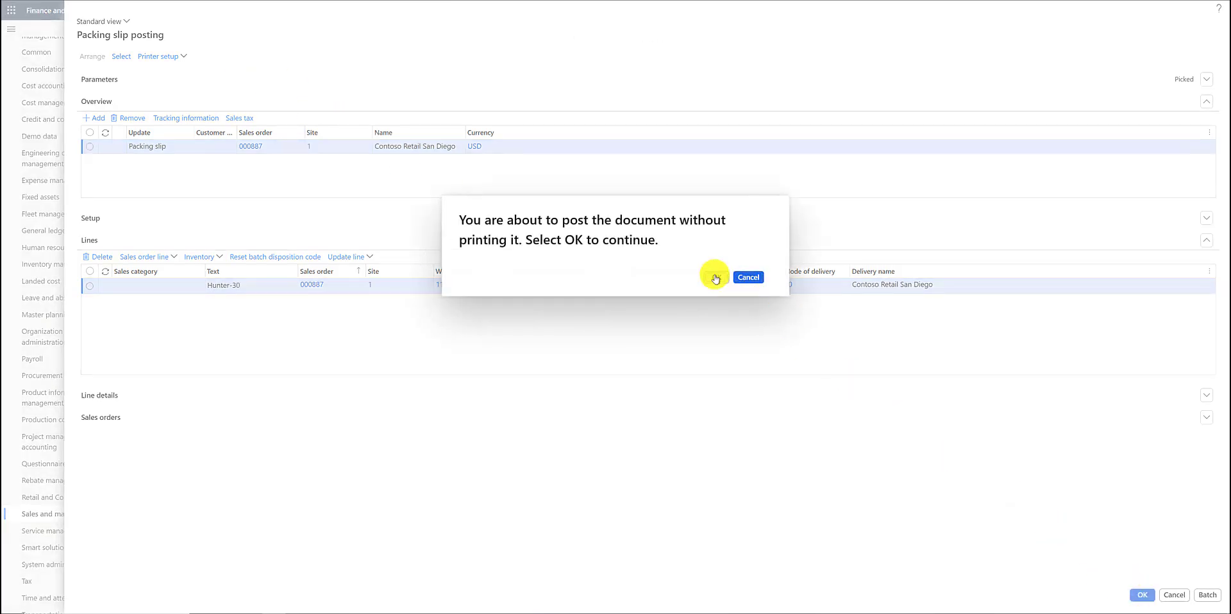
click(712, 275)
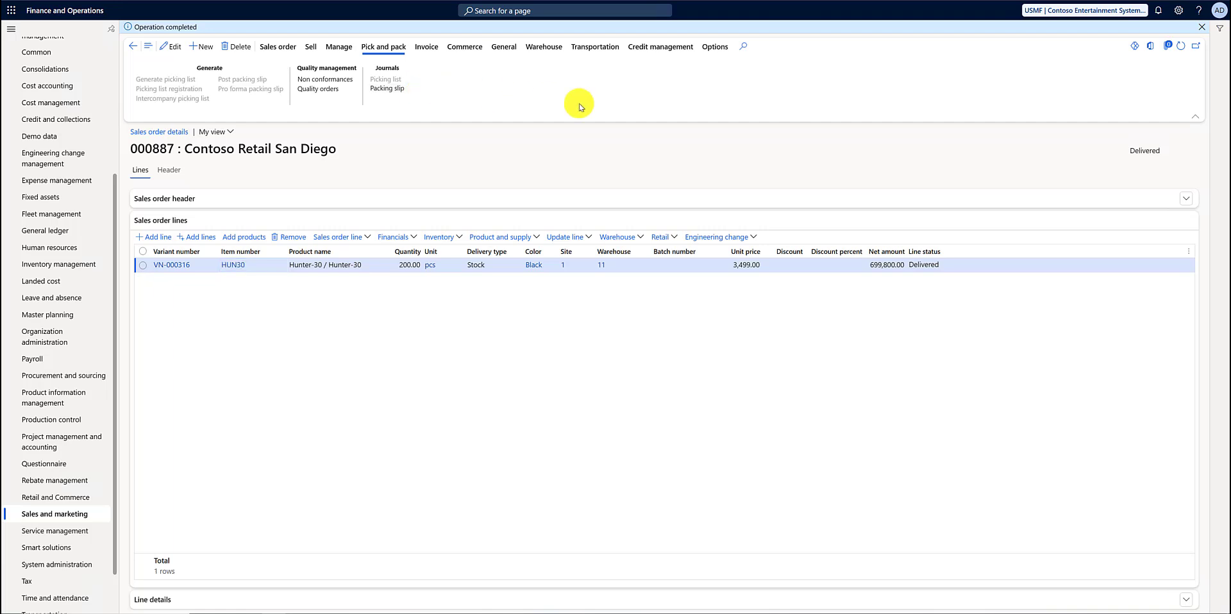
double_click(1152, 154)
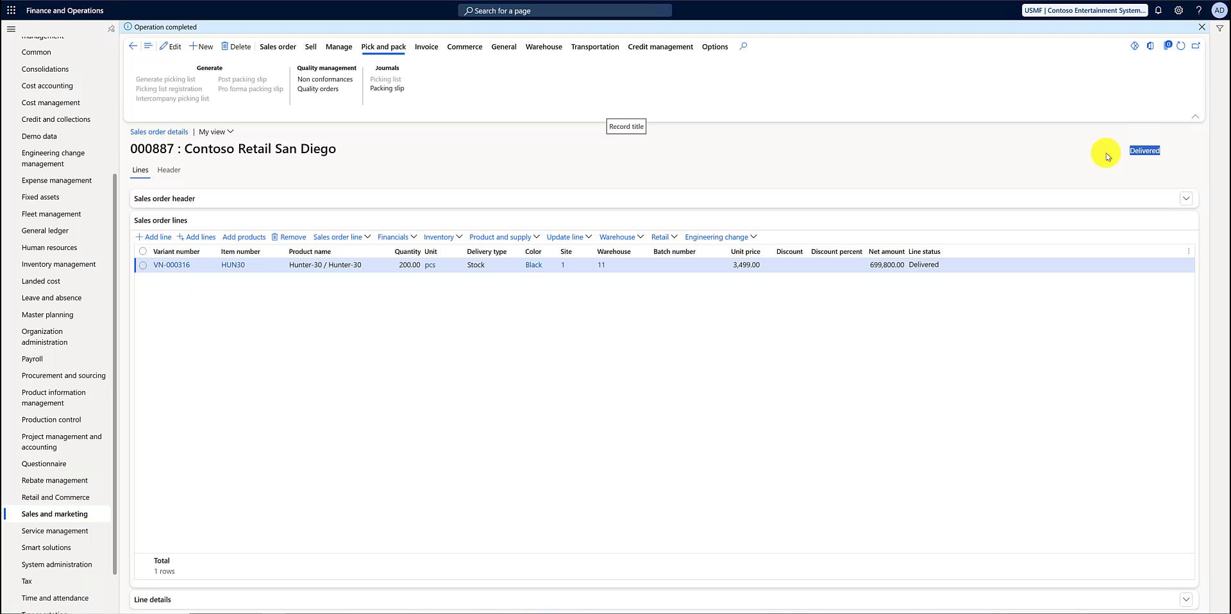
click(1107, 157)
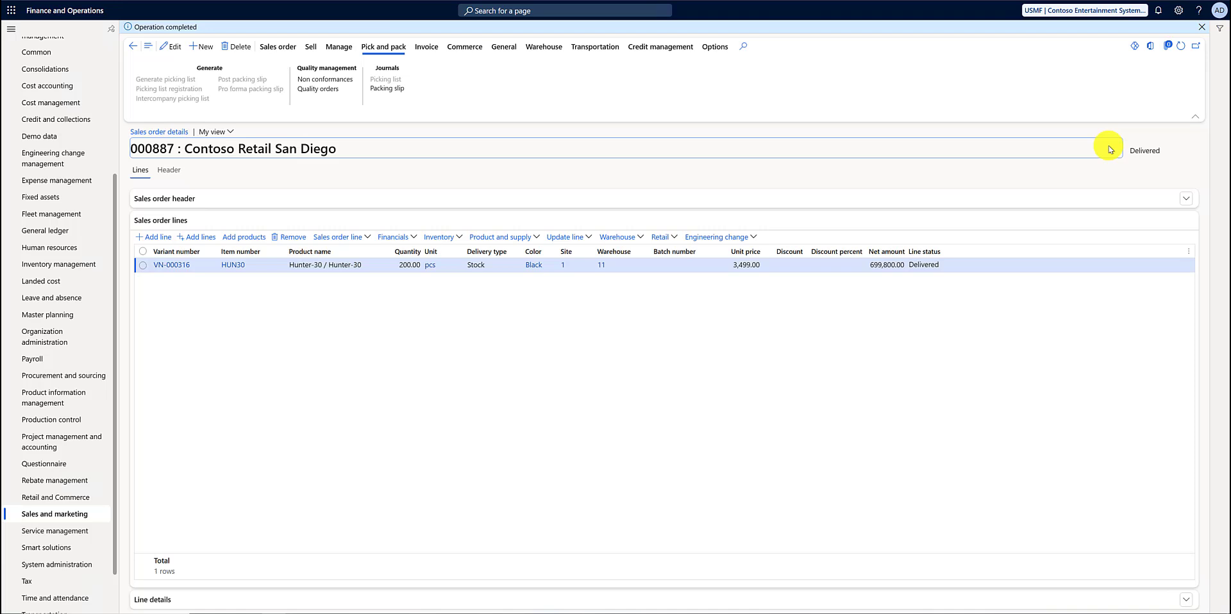
Post the sales order invoice against the packing slip without printing it.
click(428, 47)
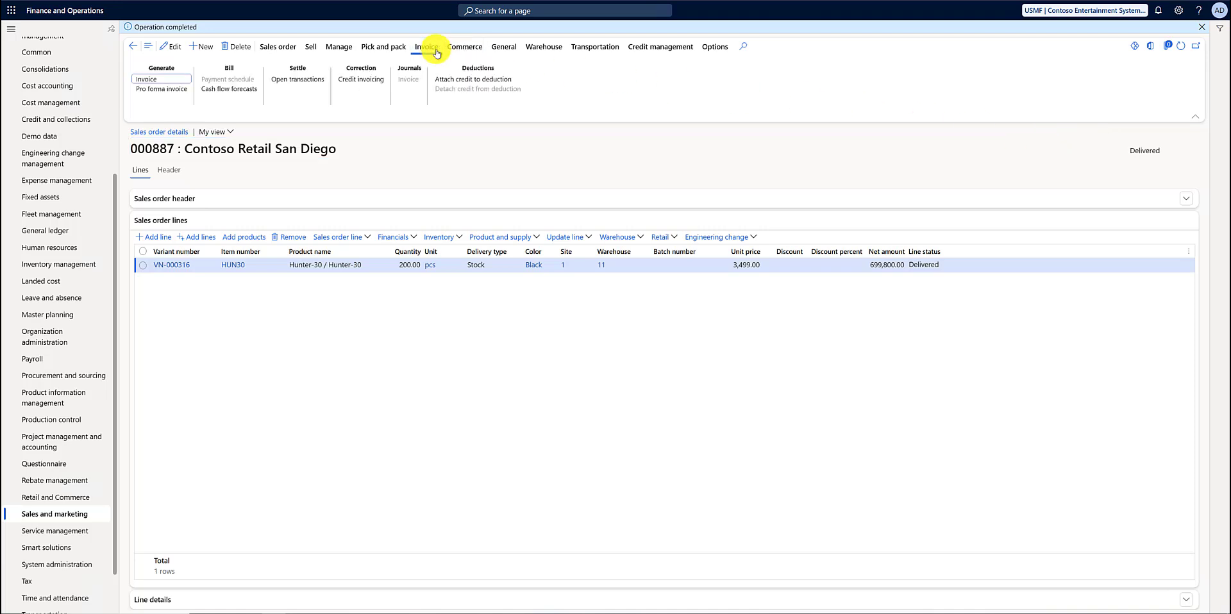
click(162, 79)
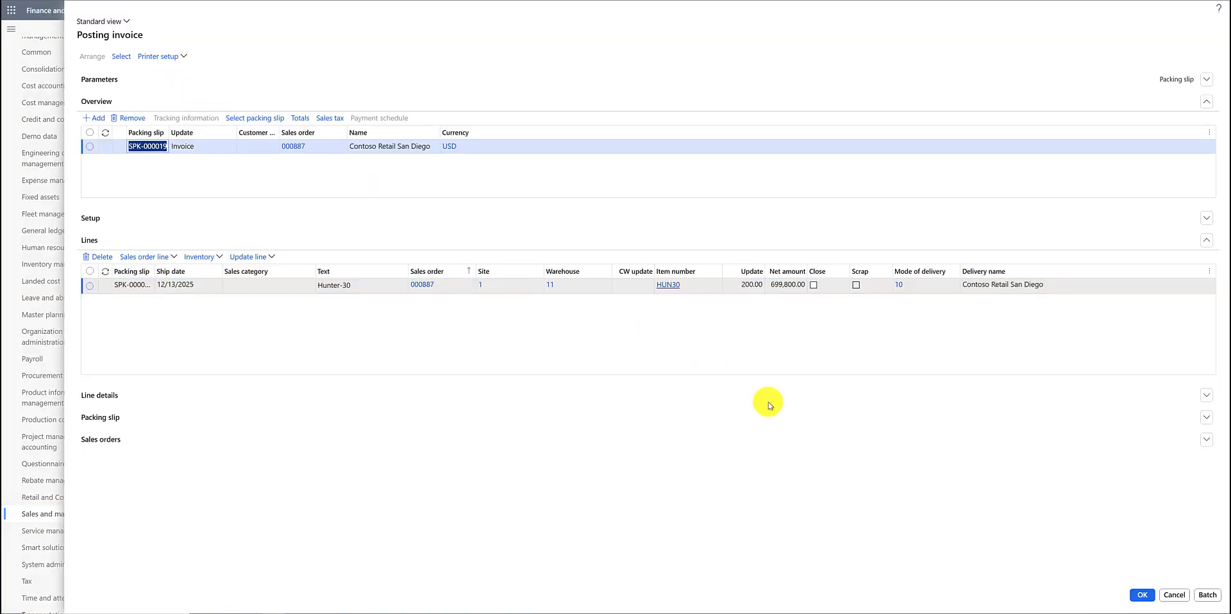
click(1134, 596)
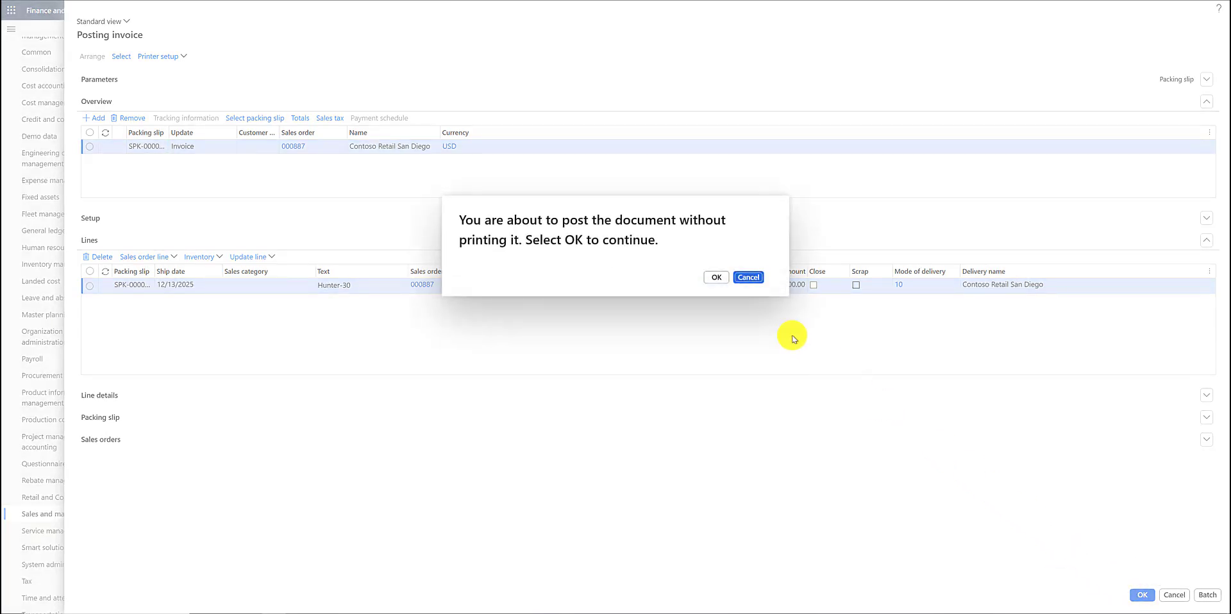
click(714, 277)
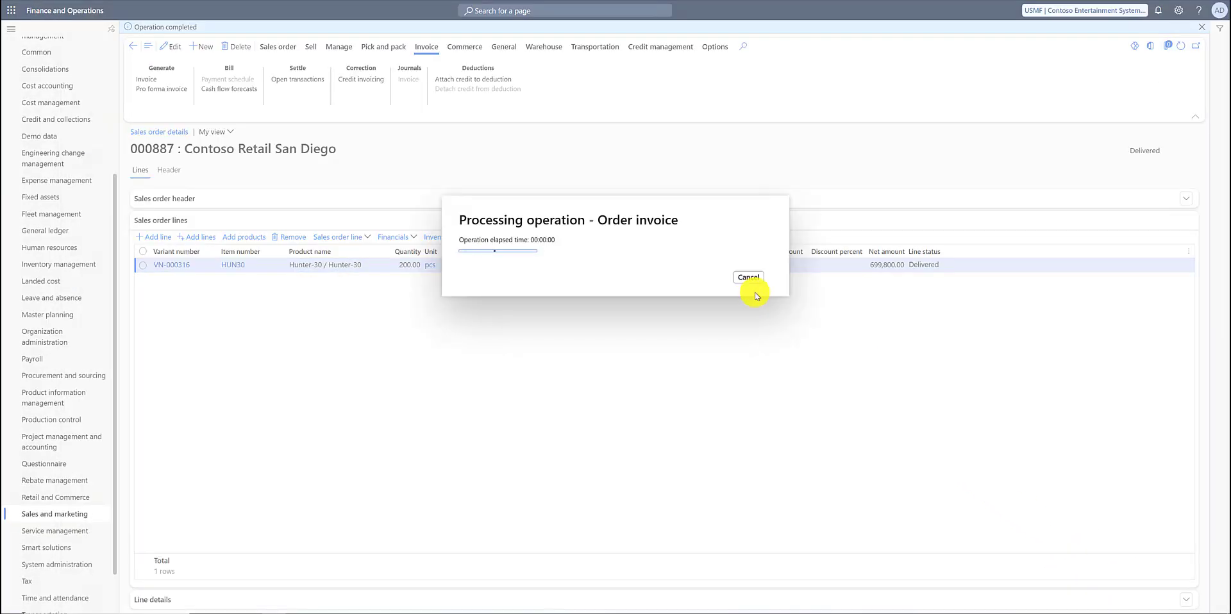